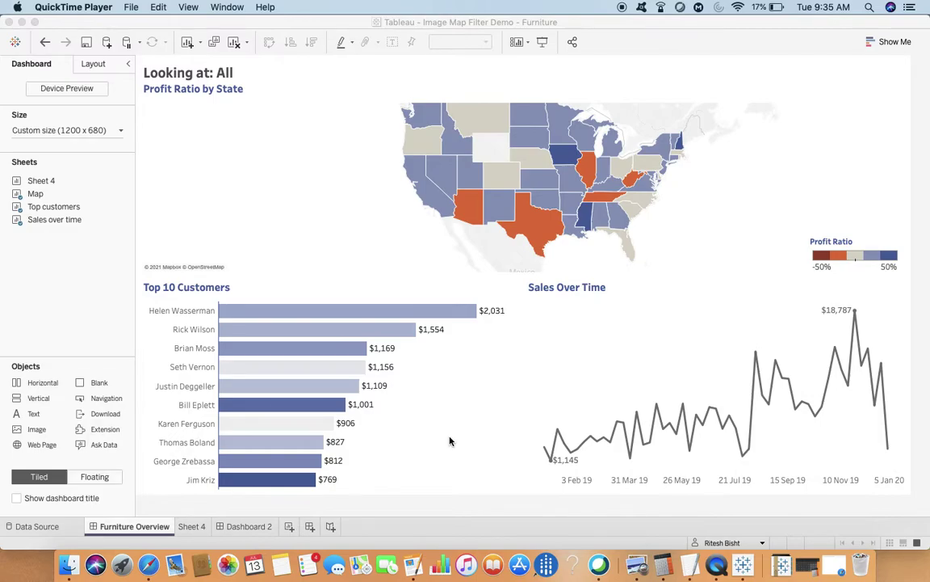
- Switch to Safari, try the sofa, table and chair image filters in the published demo, and view the Image Map Filter gallery page
click(149, 565)
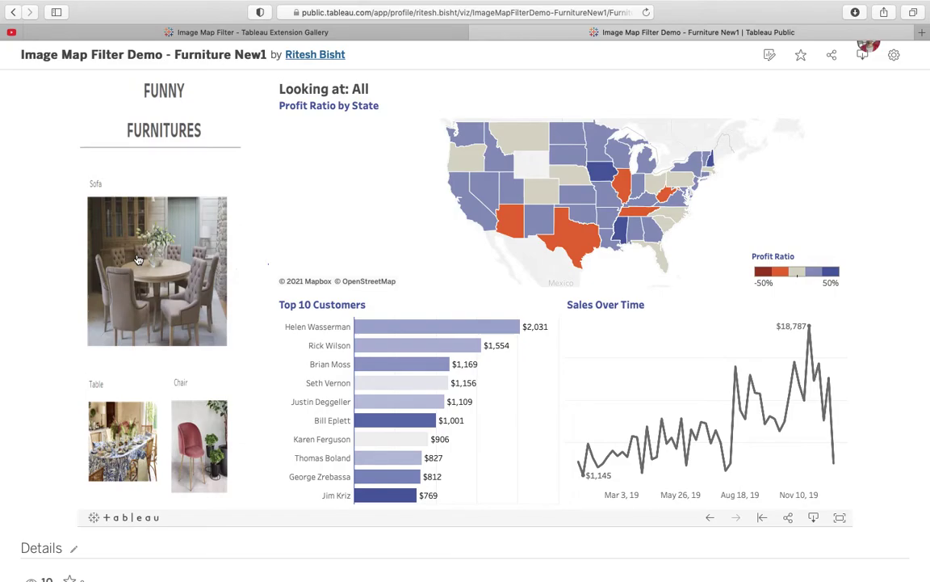
click(139, 259)
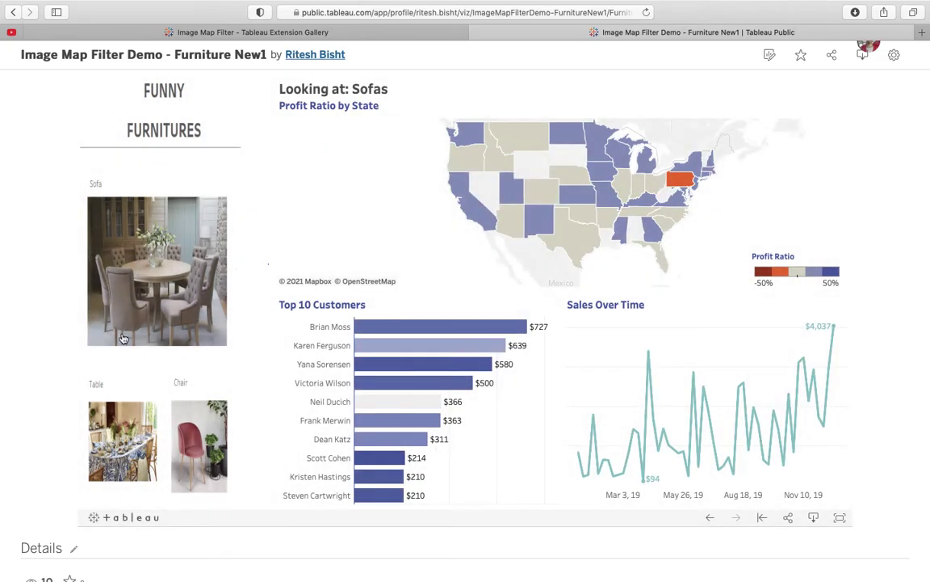
click(113, 432)
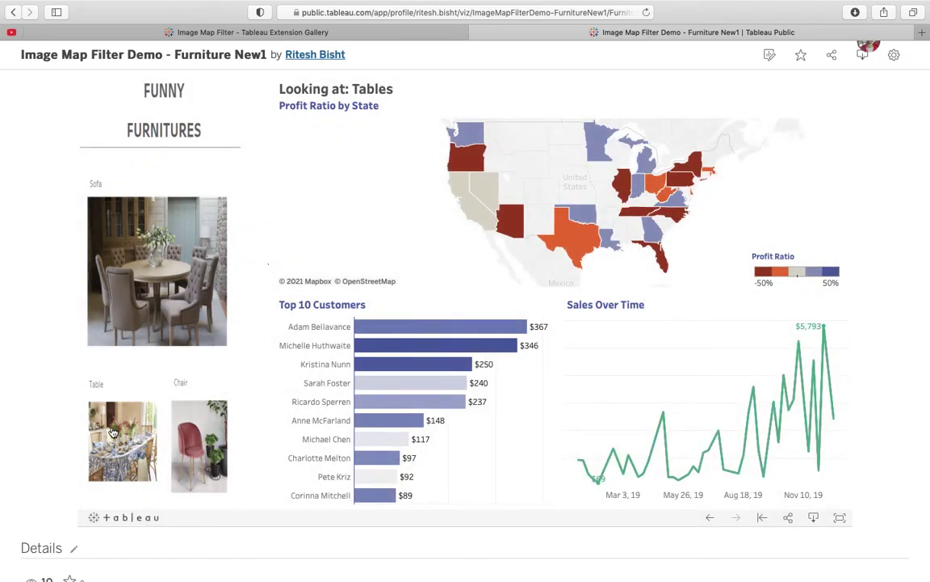
click(196, 431)
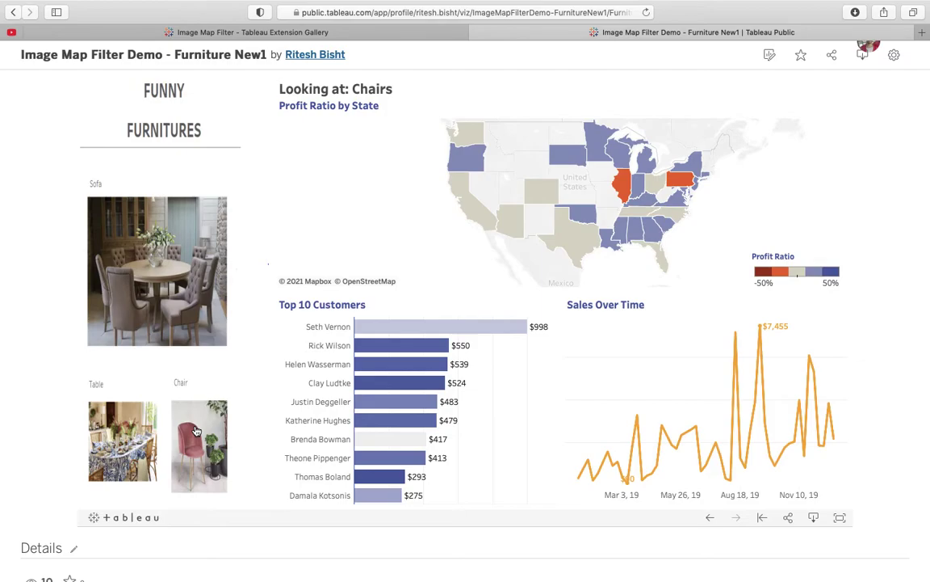
click(287, 33)
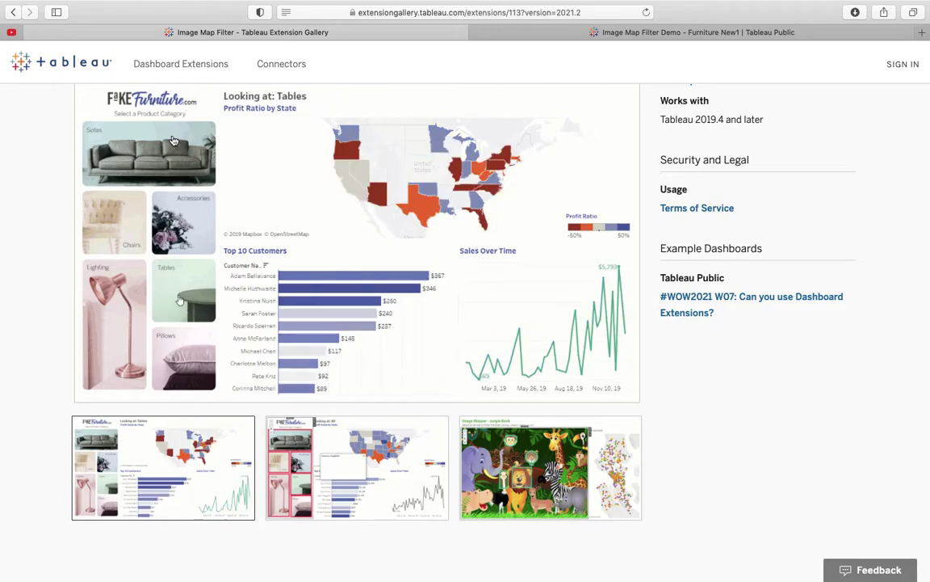
scroll(73, 209, up, 5)
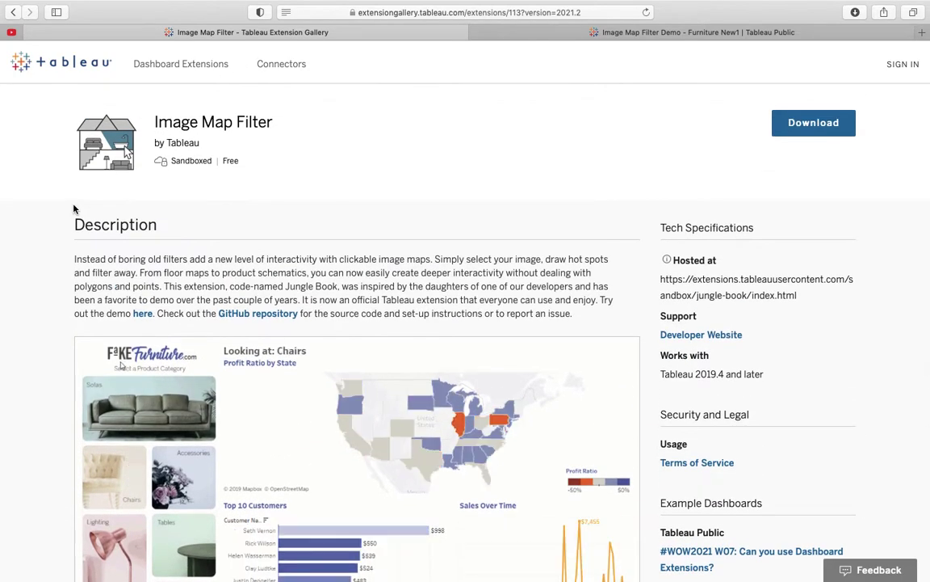
- Return to Tableau, search the extensions for "image", and add the Image Map Filter extension to the Furniture Overview dashboard
key(super+Tab)
key(super+Tab)
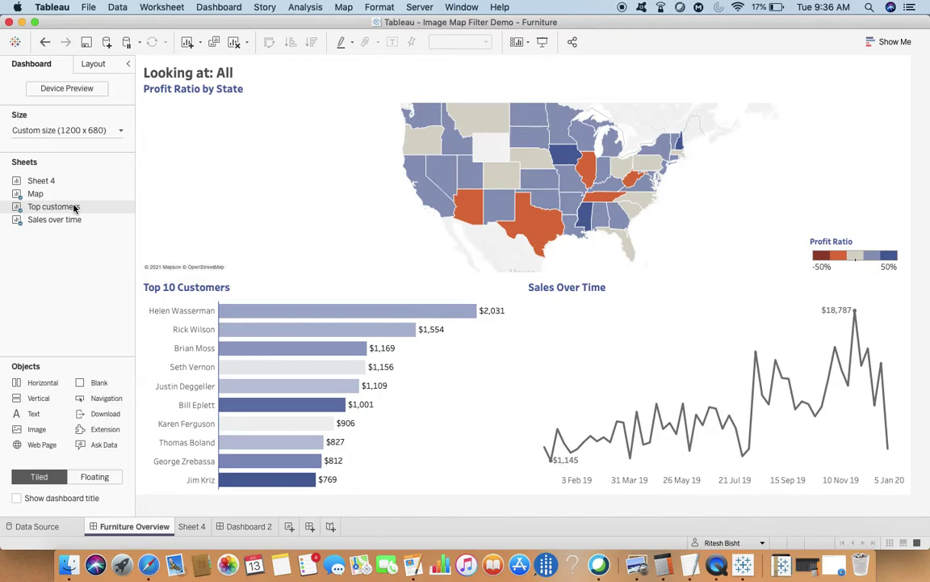
mouse_move(74, 208)
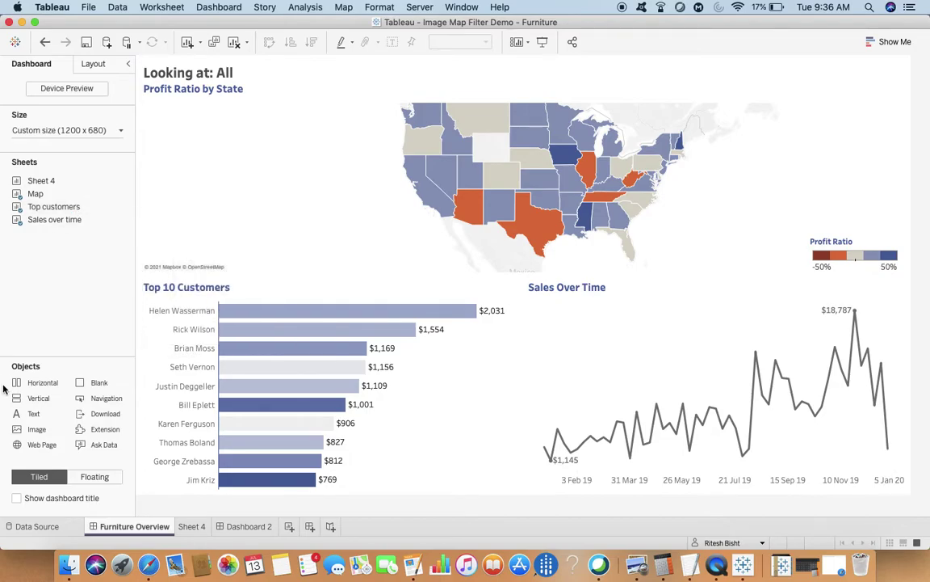
double_click(90, 434)
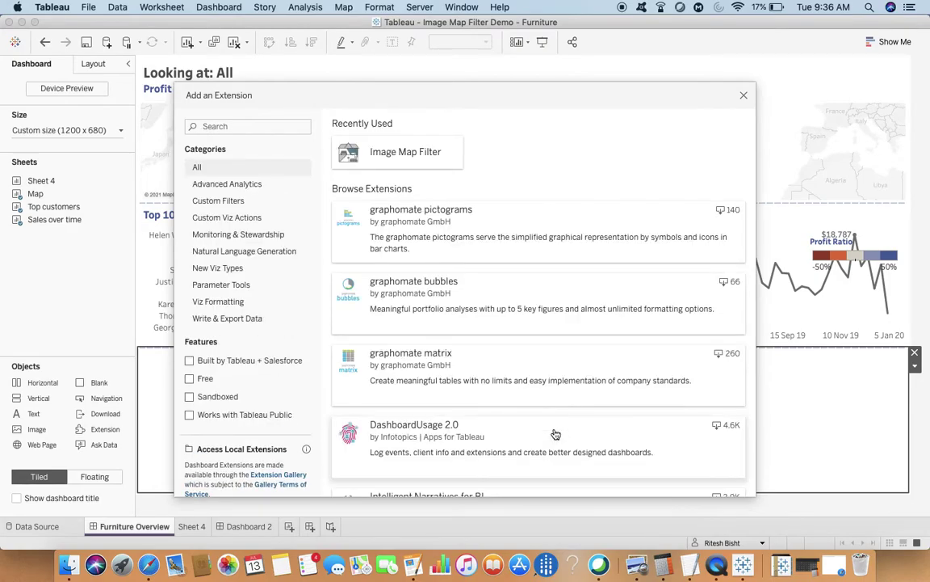
click(263, 127)
text(image)
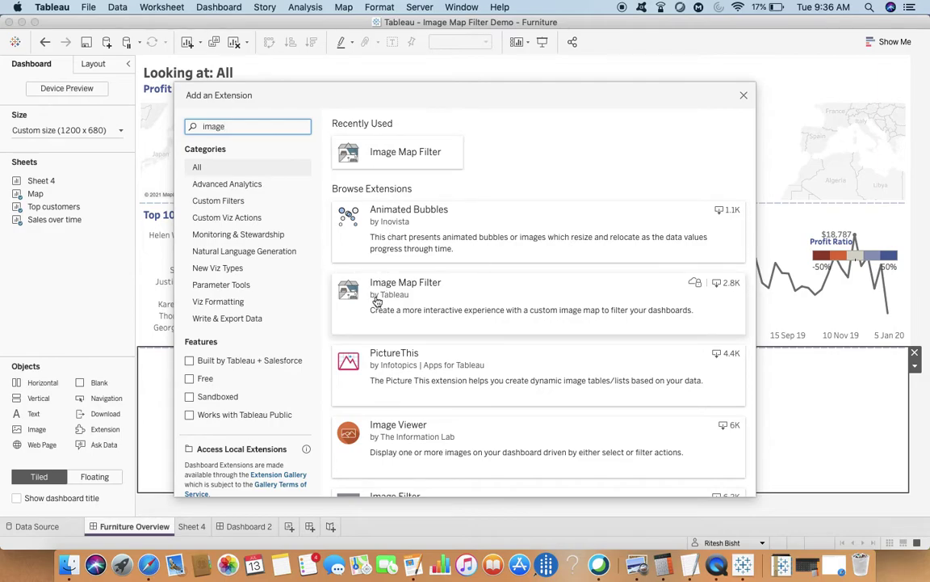
click(389, 160)
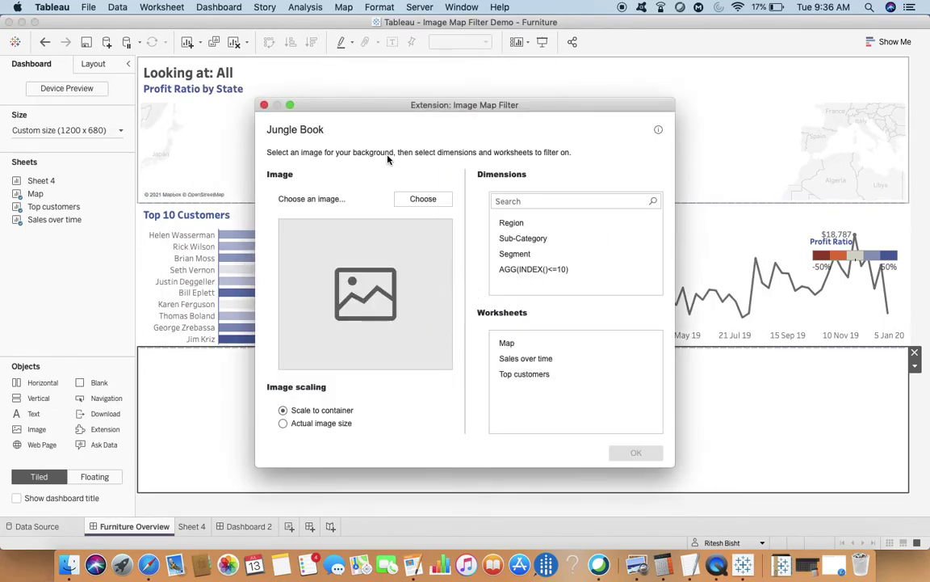
- Load Screenshot 2021-07-12 at 9.28.59 PM from the Desktop as the extension's background image
click(422, 199)
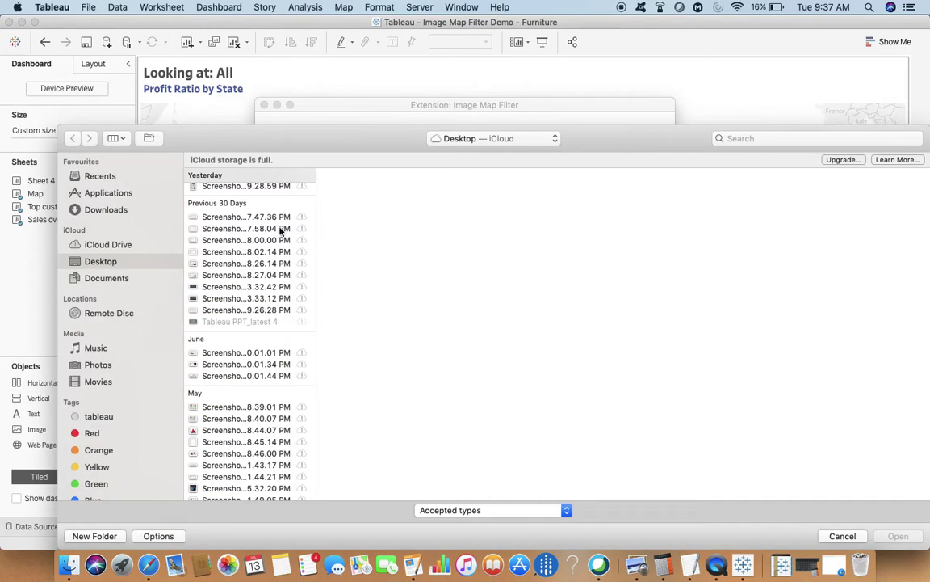
click(246, 203)
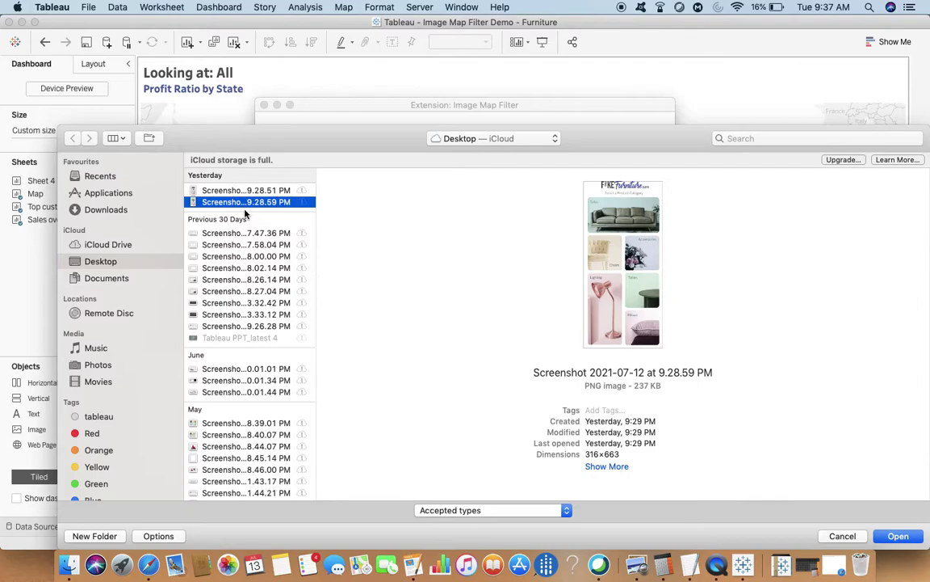
click(247, 192)
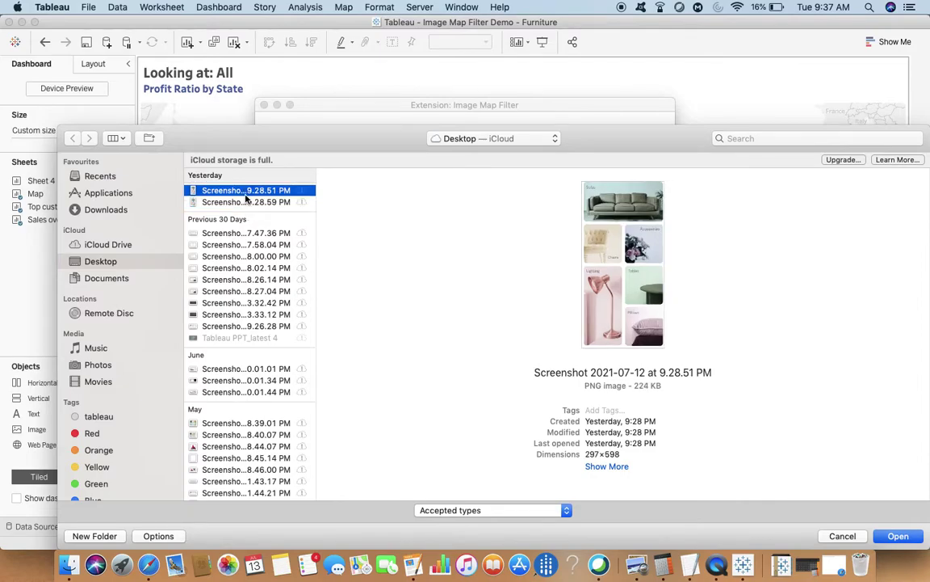
click(236, 202)
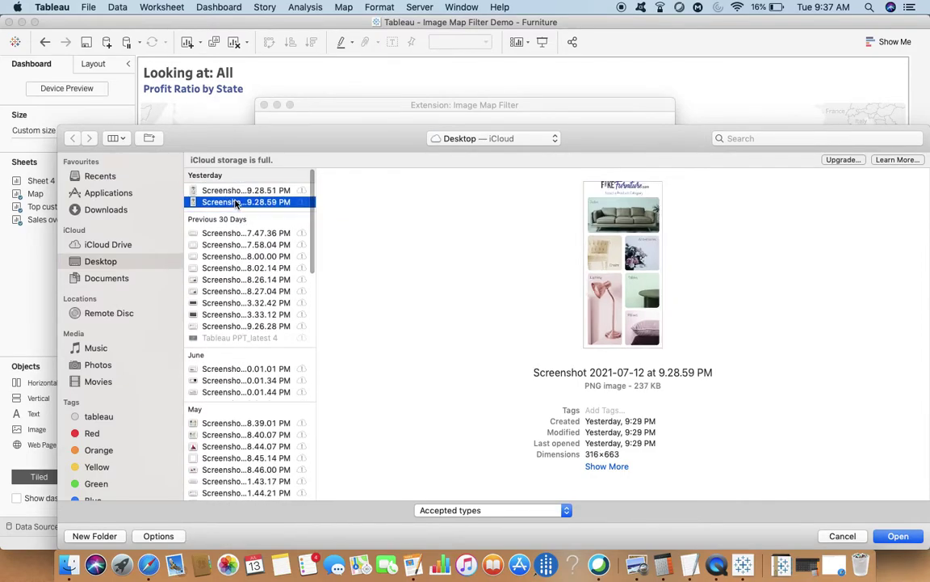
click(222, 244)
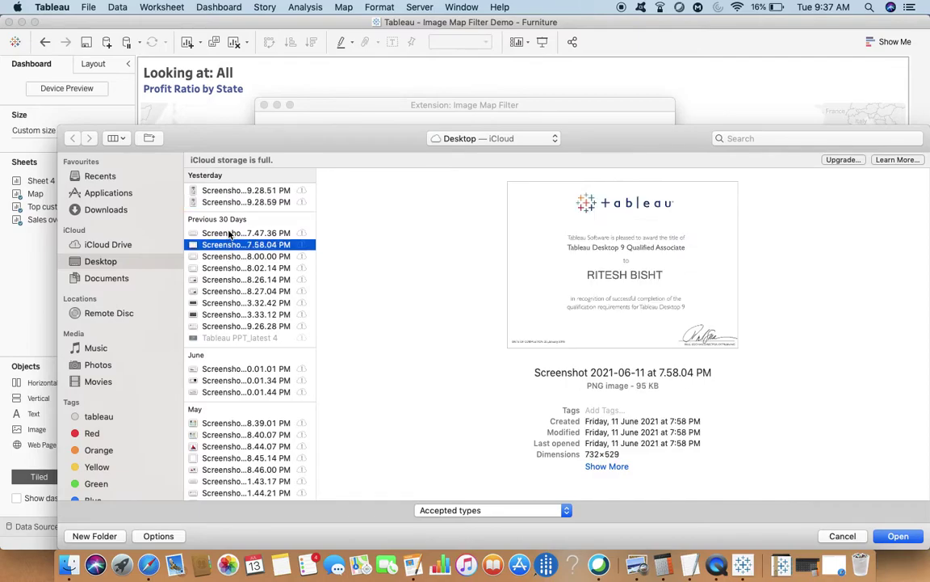
click(230, 234)
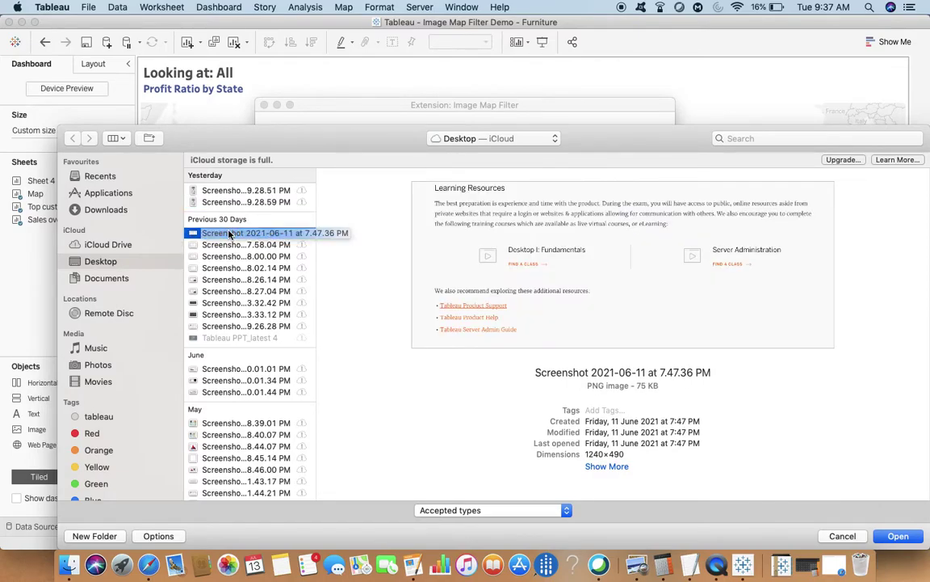
click(230, 202)
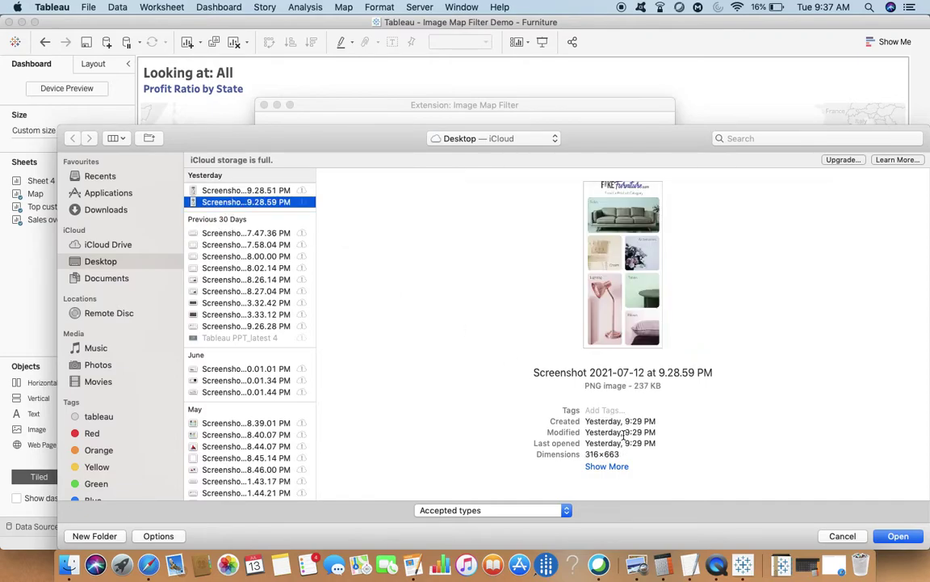
click(897, 537)
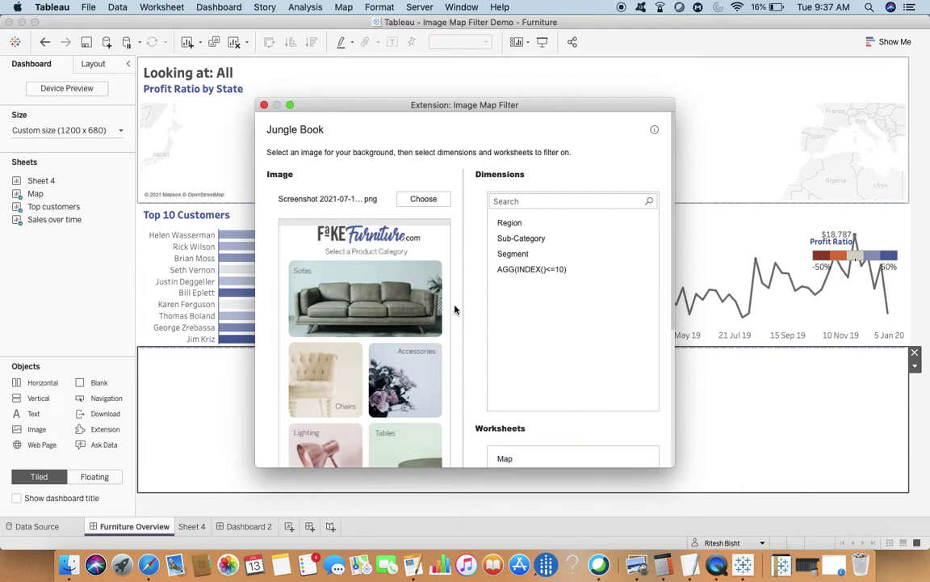
- Select Sub-Category as the dimension the image map filters on
click(497, 272)
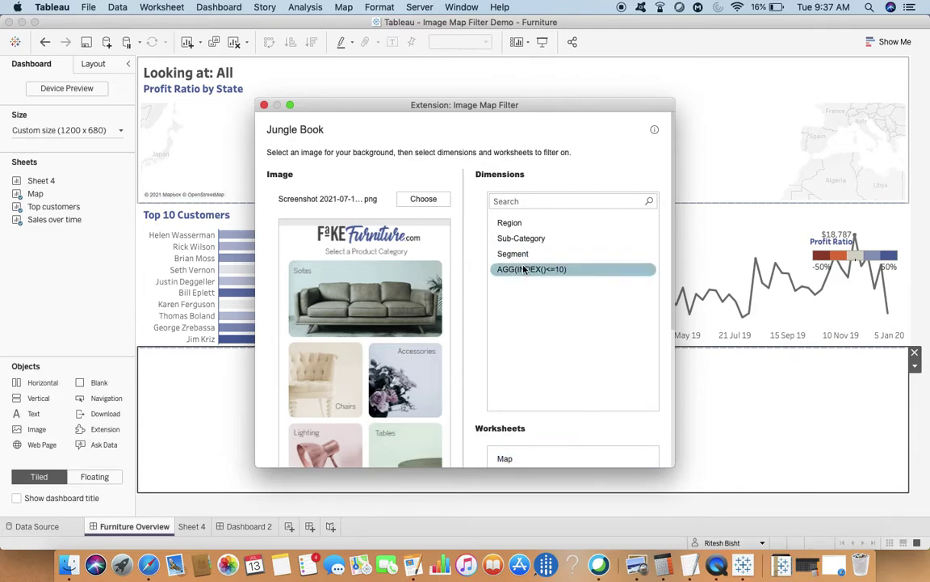
click(525, 241)
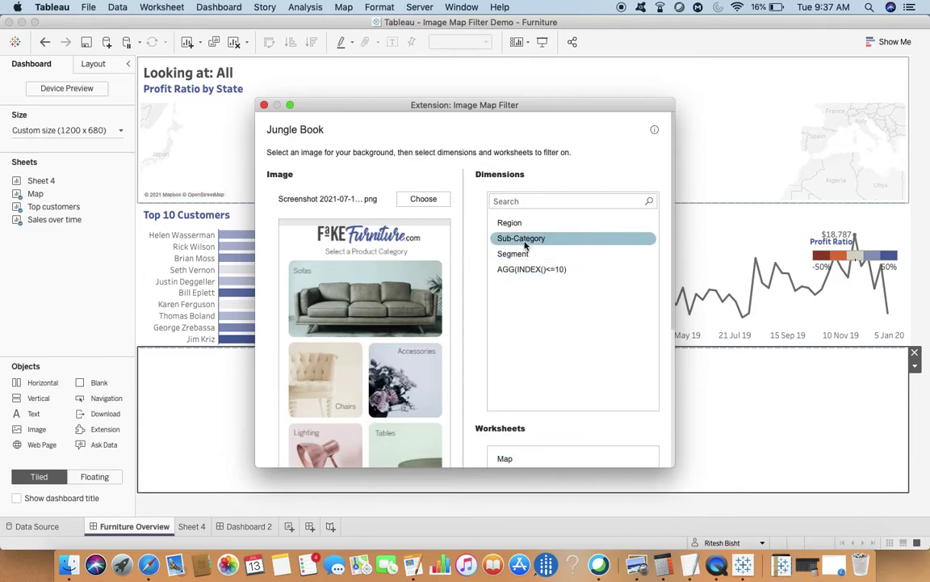
click(525, 240)
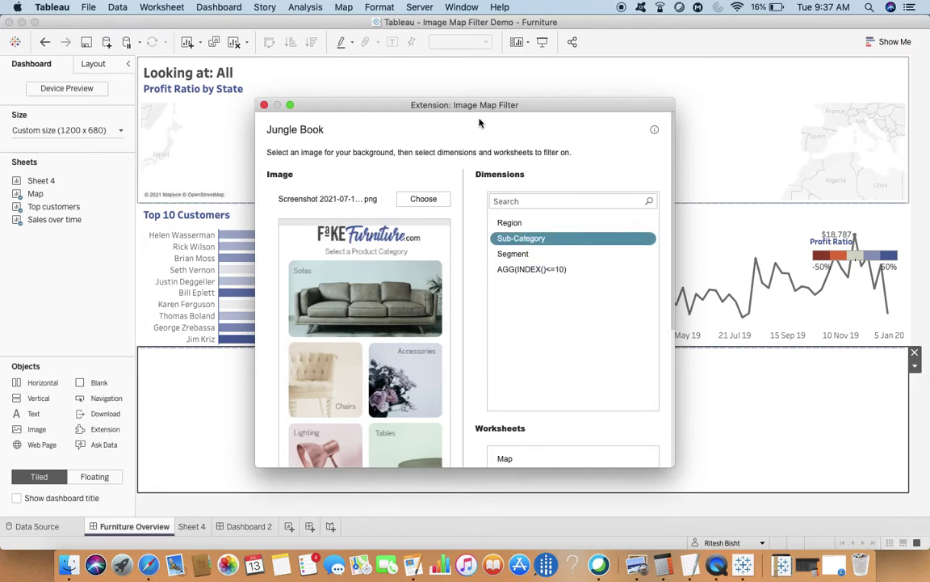
- Select the Map, Sales over time and Top customers worksheets as filter targets and apply the extension's configuration
drag(475, 113, 425, 50)
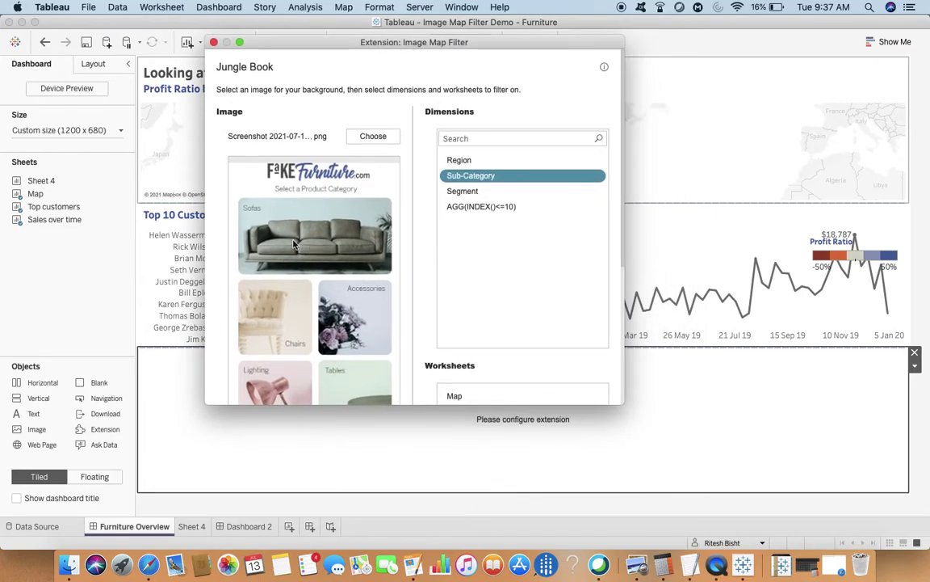
scroll(363, 356, down, 5)
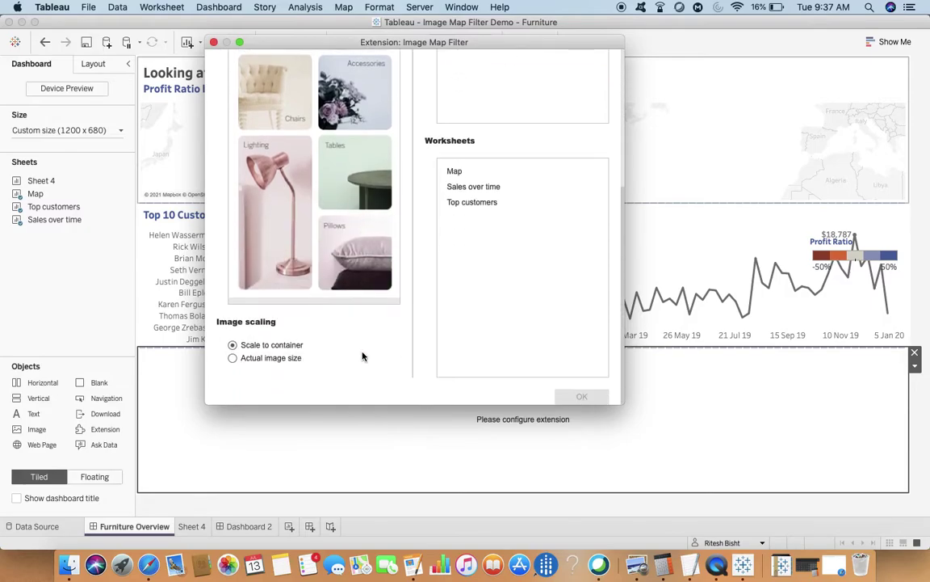
scroll(363, 356, up, 5)
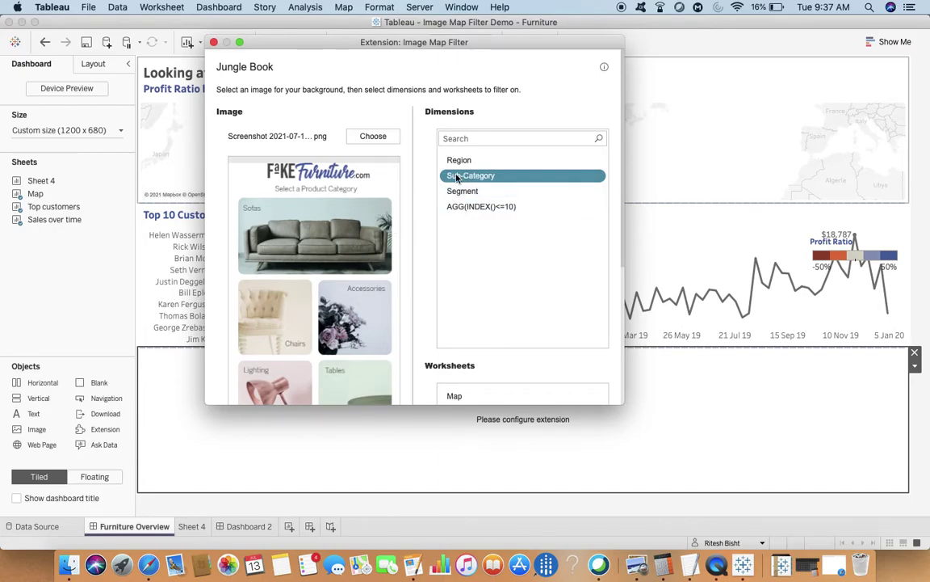
scroll(478, 294, down, 5)
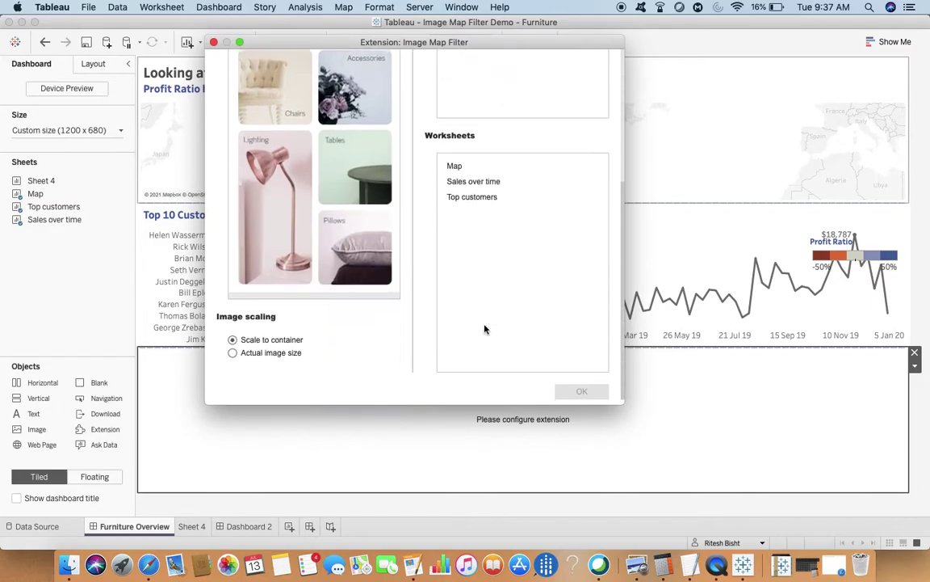
click(468, 176)
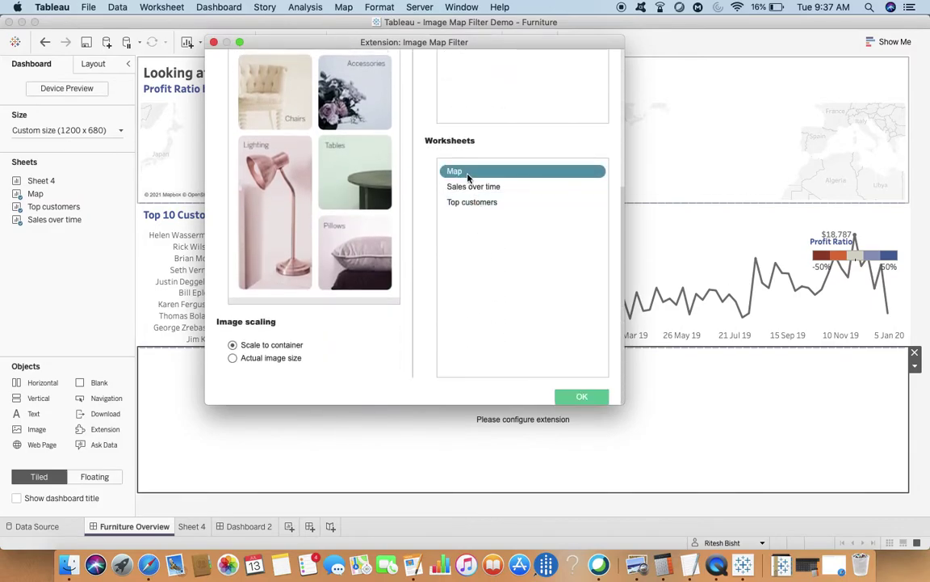
click(475, 186)
click(470, 202)
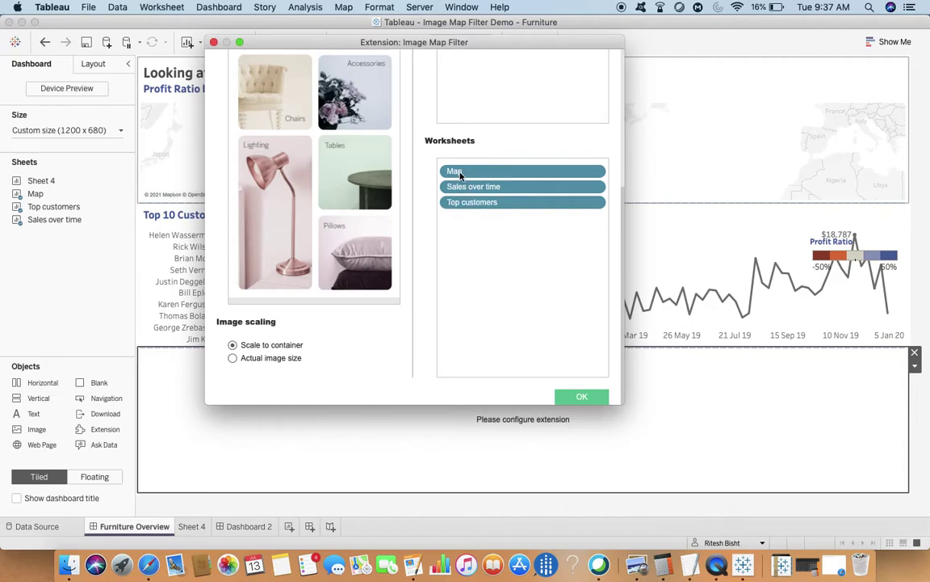
click(575, 395)
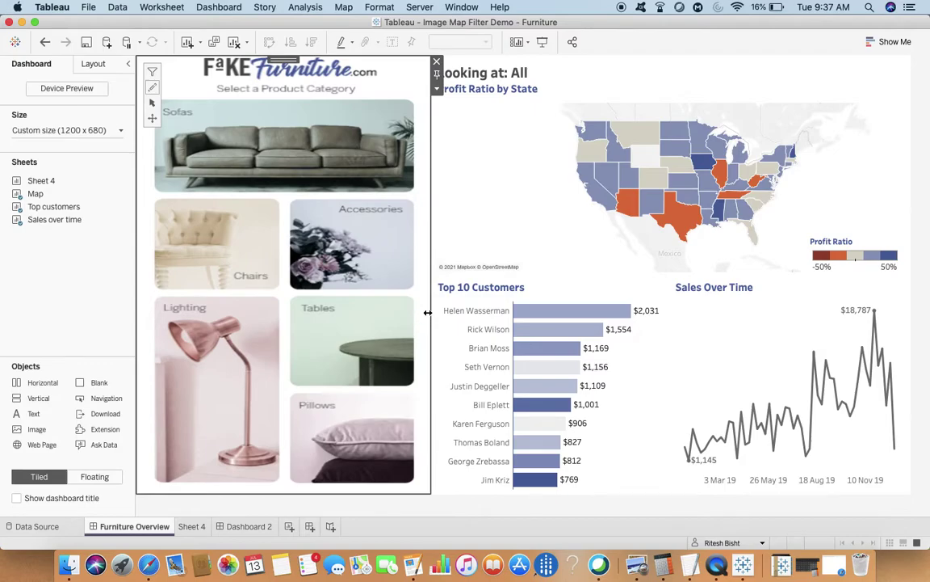
- Place the image map along the dashboard's left edge and narrow it to about half its width
drag(428, 312, 289, 305)
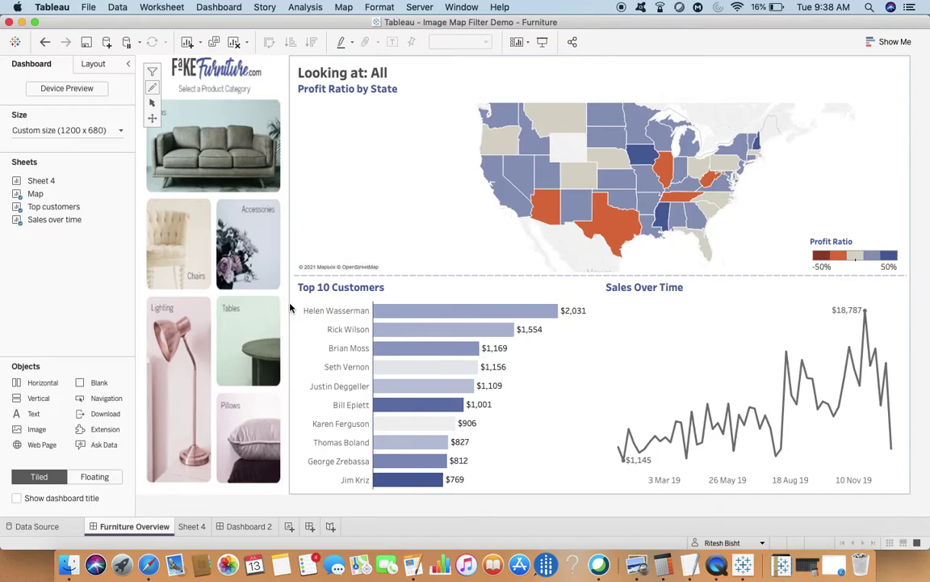
click(192, 244)
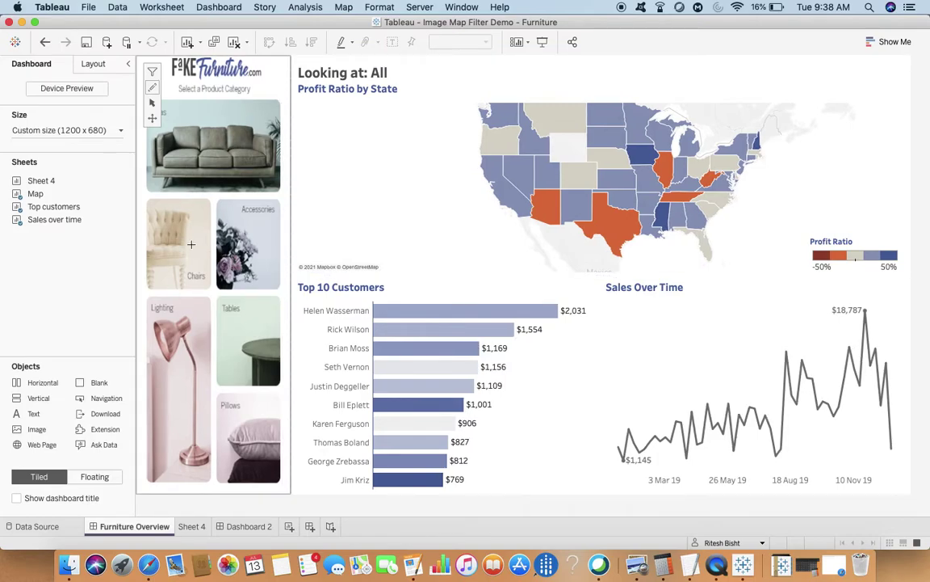
- Draw a freehand outline around the Chairs picture on the image map and assign it the Sub-Category filter value Chairs
click(148, 197)
mouse_move(153, 199)
mouse_down()
mouse_move(194, 200)
mouse_move(211, 210)
mouse_move(212, 275)
mouse_move(205, 288)
mouse_move(147, 293)
mouse_up()
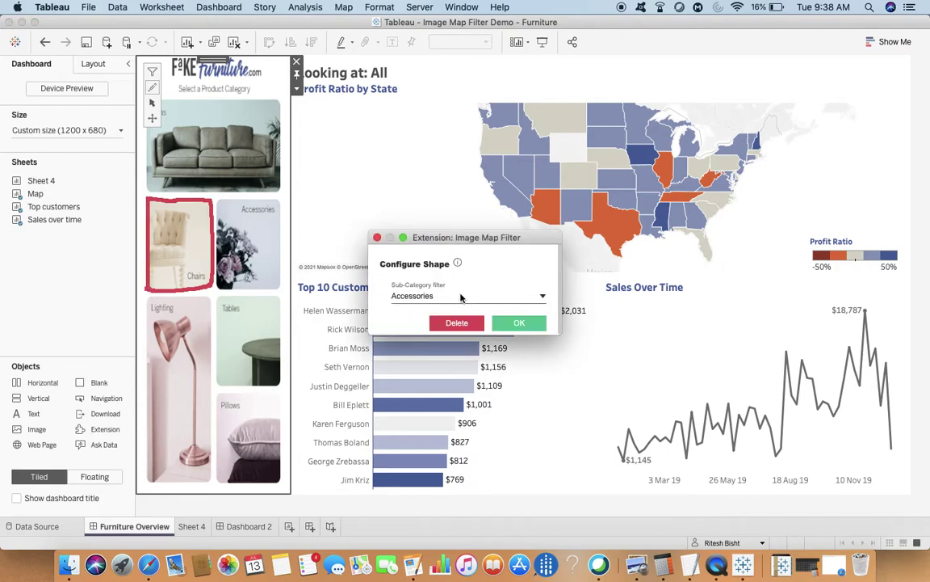
click(461, 297)
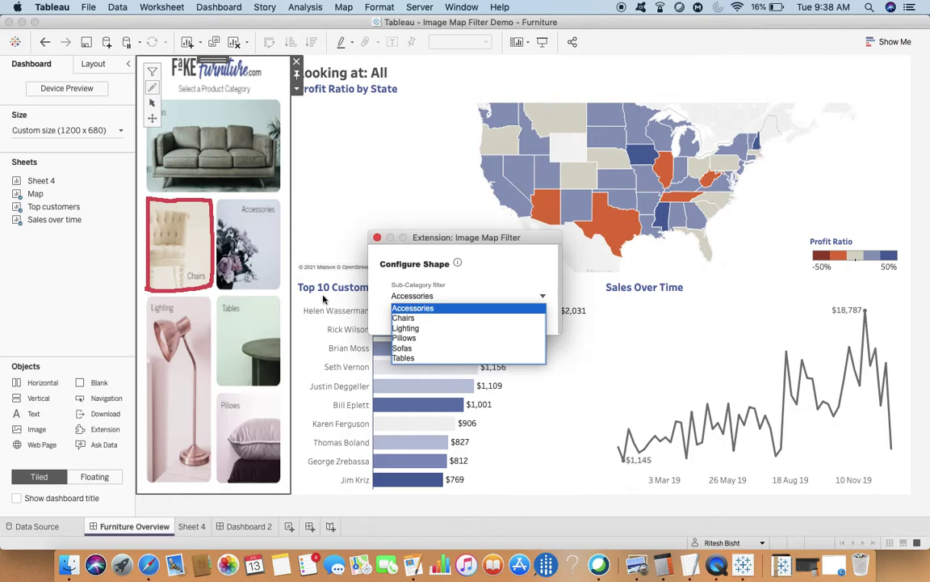
click(419, 320)
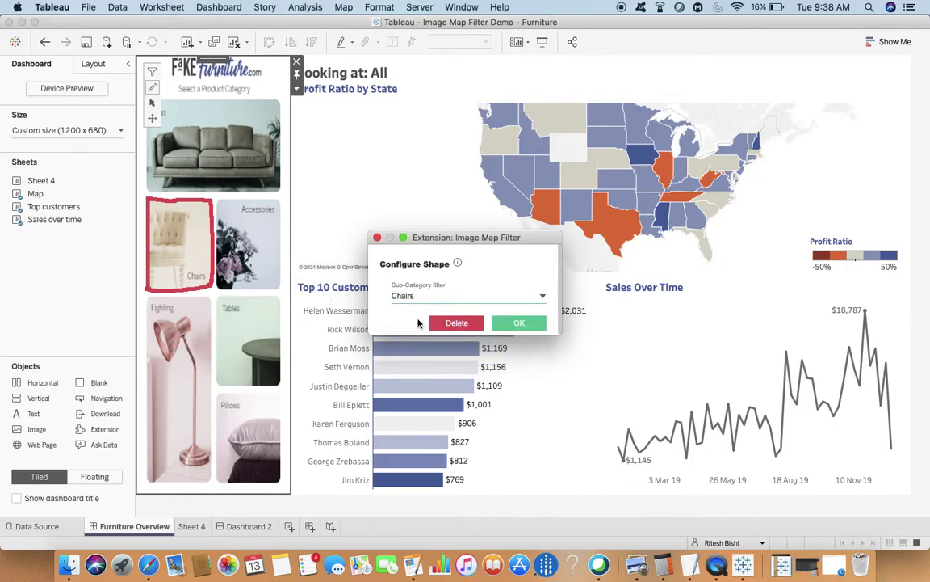
click(521, 326)
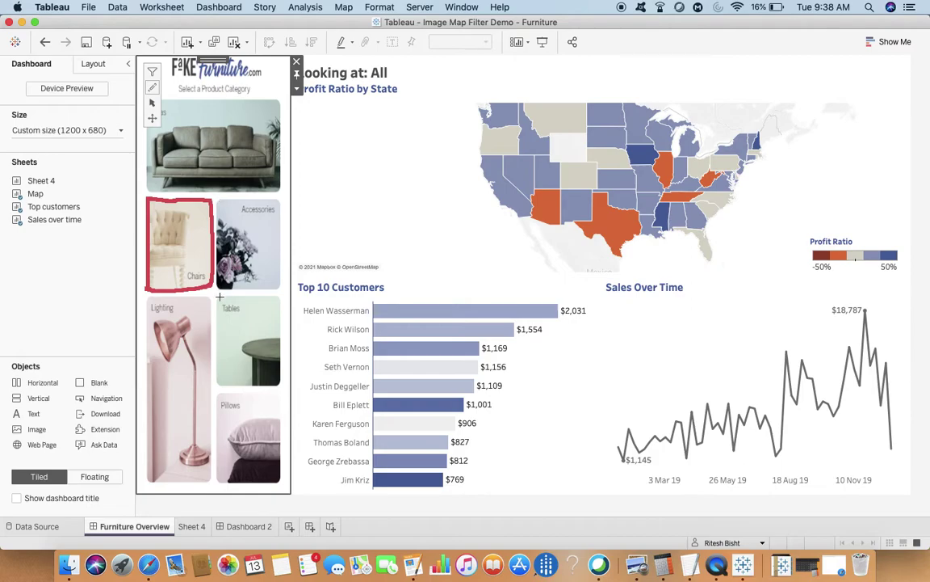
- Draw a freehand outline around the Tables picture on the image map and assign it the Sub-Category filter value Tables
mouse_move(218, 297)
mouse_down()
mouse_move(281, 298)
mouse_move(281, 383)
mouse_move(217, 386)
mouse_up()
click(416, 295)
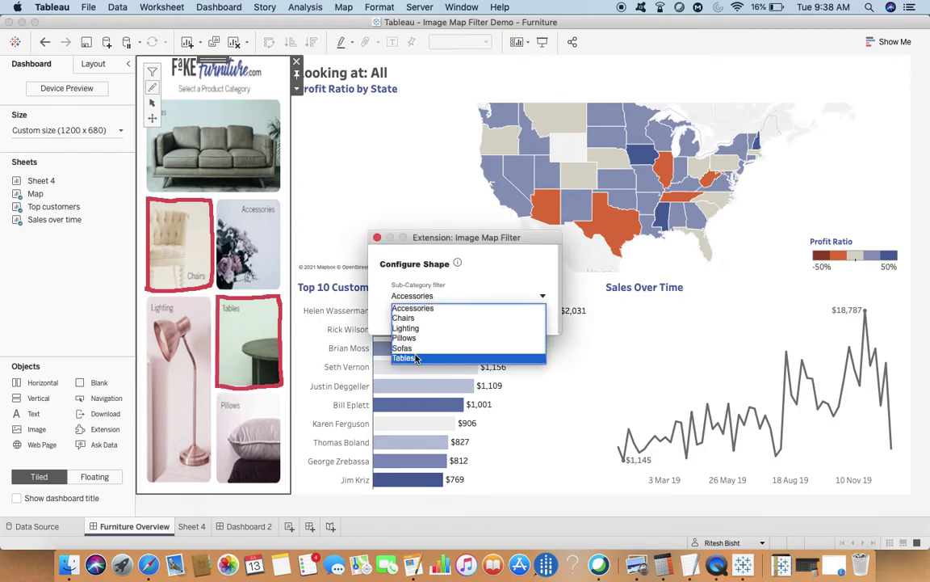
click(405, 357)
click(510, 324)
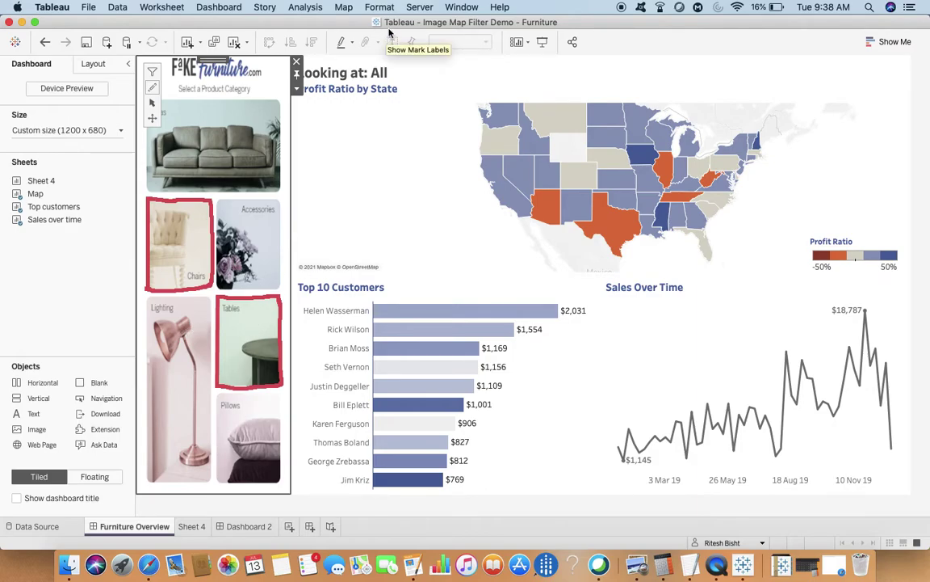
- Publish the workbook to the signed-in Tableau Public server
click(419, 7)
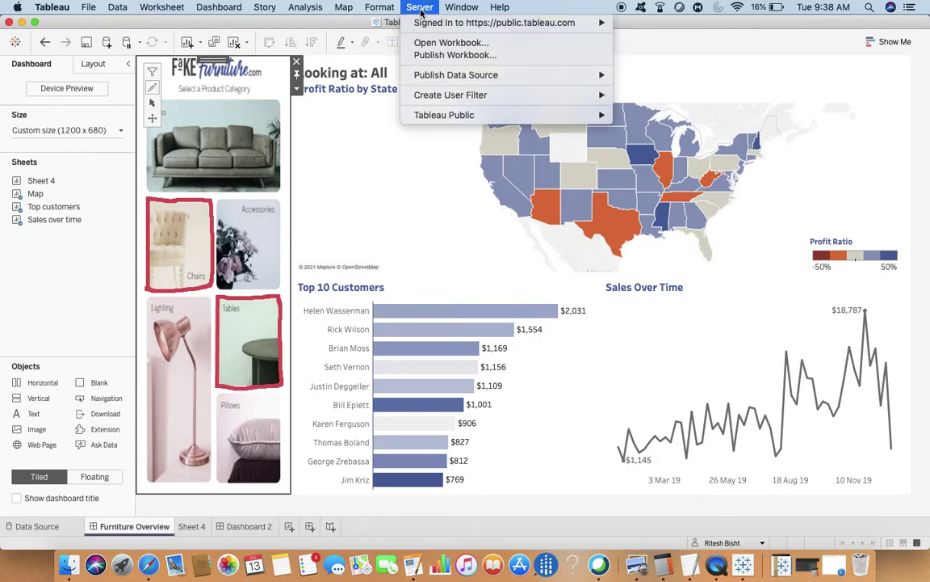
click(423, 54)
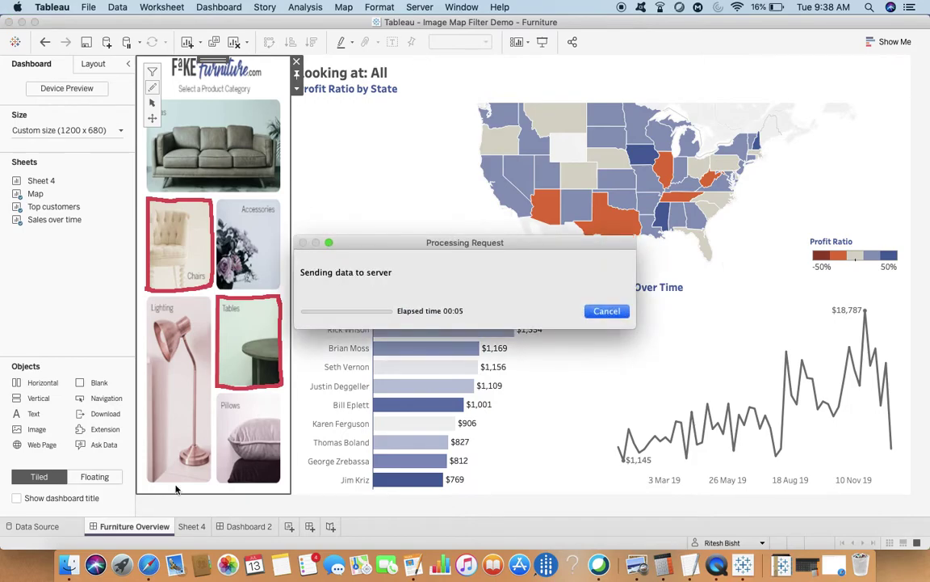
- Switch to Safari and view the published Image Map Filter Demo - Furniture New1 dashboard on Tableau Public
click(150, 567)
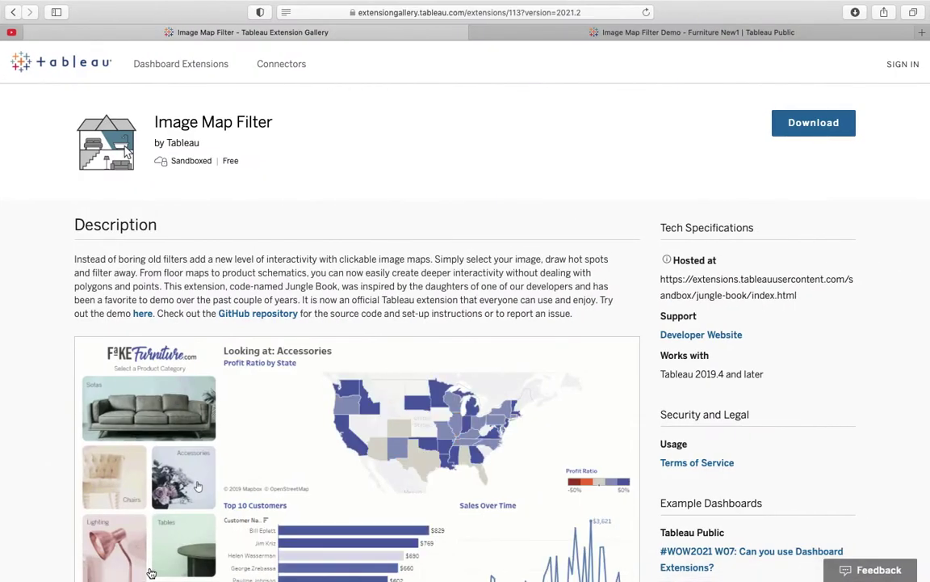
click(584, 31)
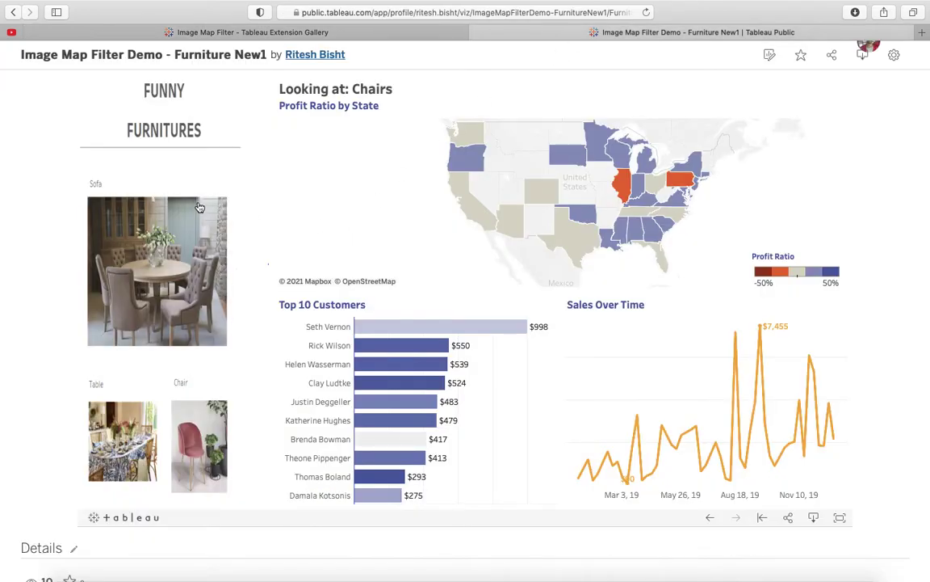
scroll(177, 202, down, 3)
scroll(161, 195, up, 1)
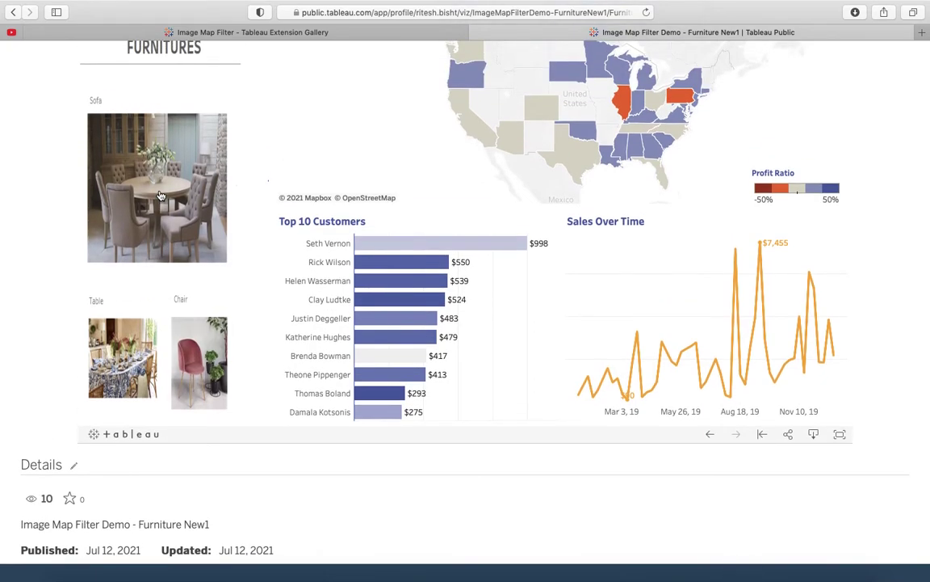
- Test the published dashboard's picture filters by selecting the Sofa picture and the Chair picture
click(160, 196)
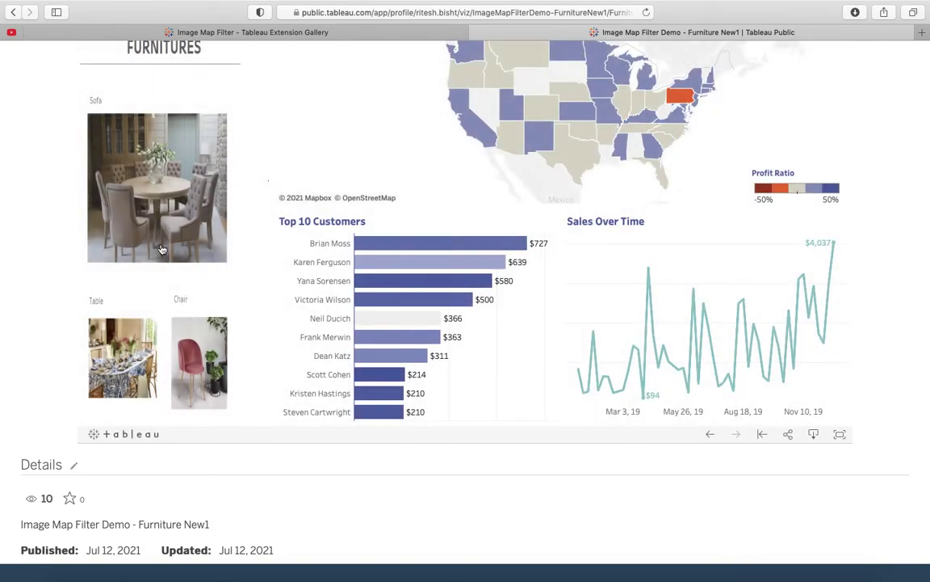
click(192, 357)
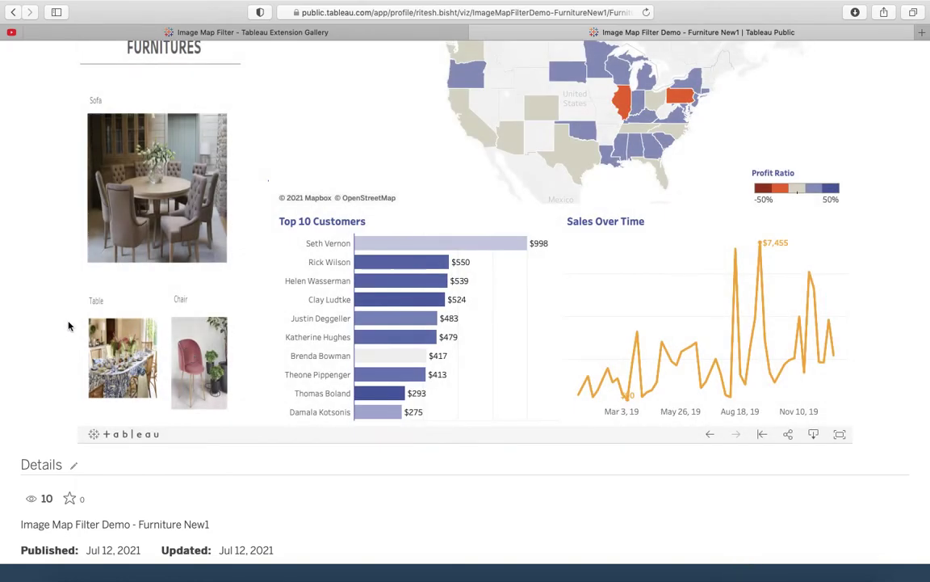
scroll(57, 324, up, 2)
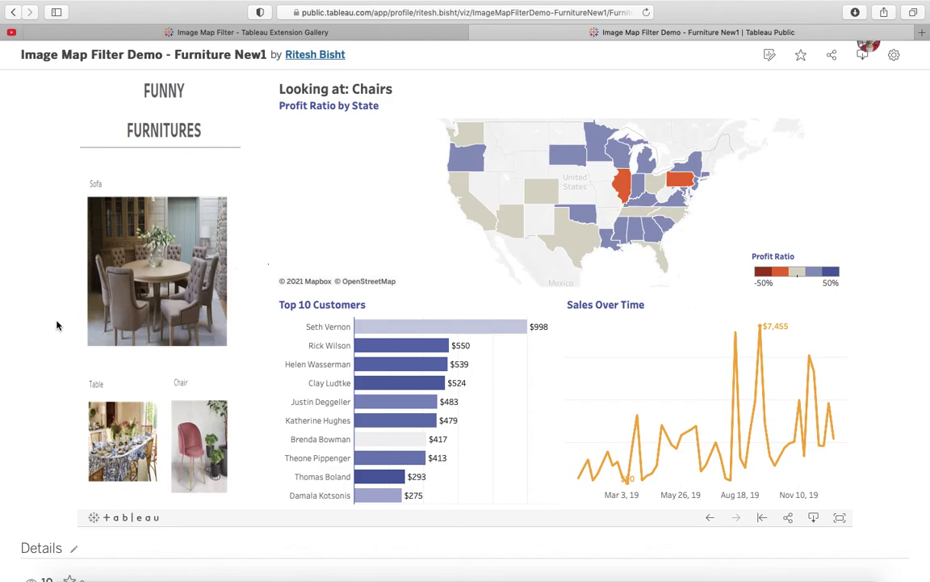
mouse_move(546, 568)
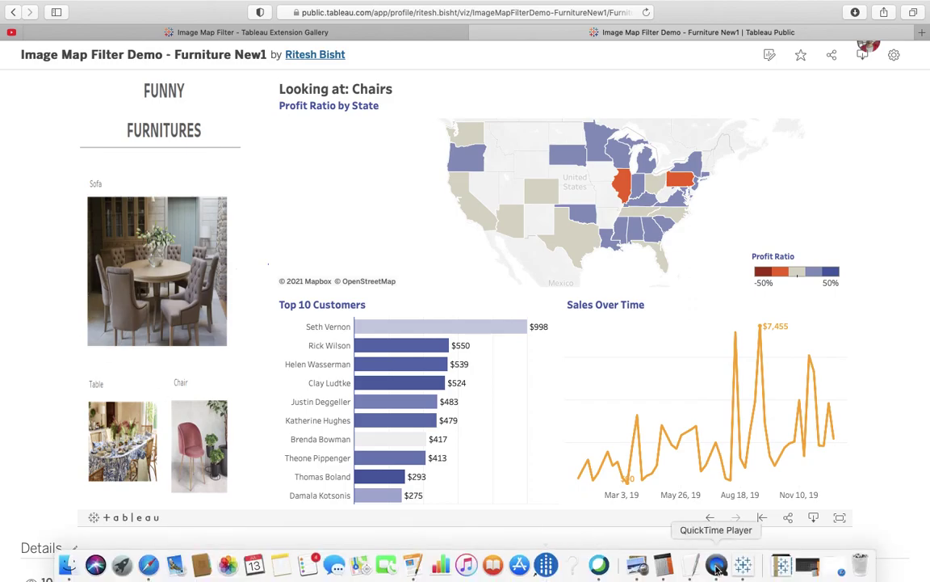